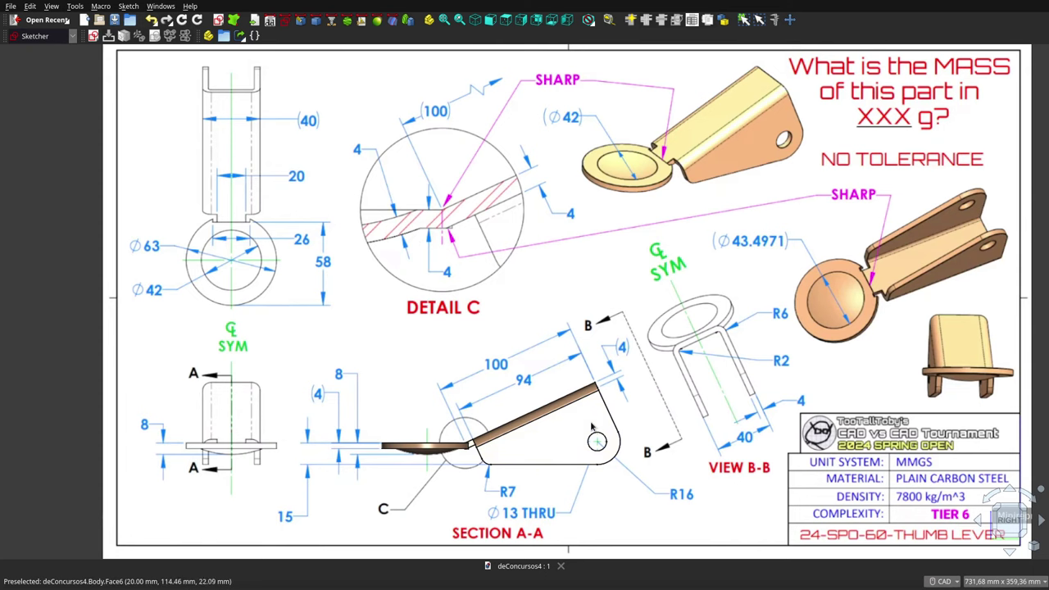
- Compare the part with the drawing from the Front and Rear views, zooming to inspect alignment
left_click(492, 21)
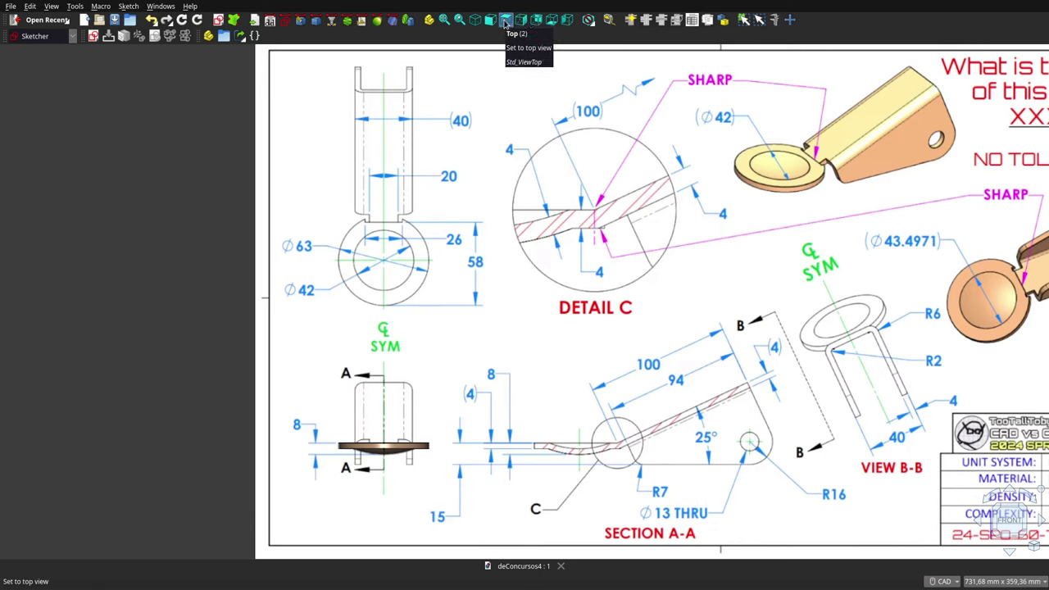
left_click(490, 21)
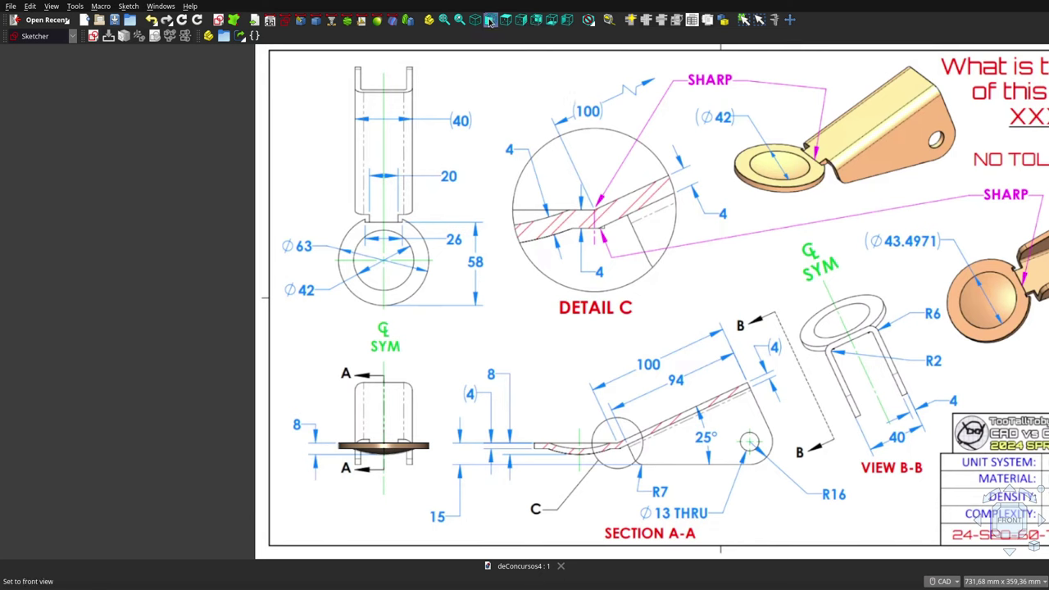
left_click(536, 20)
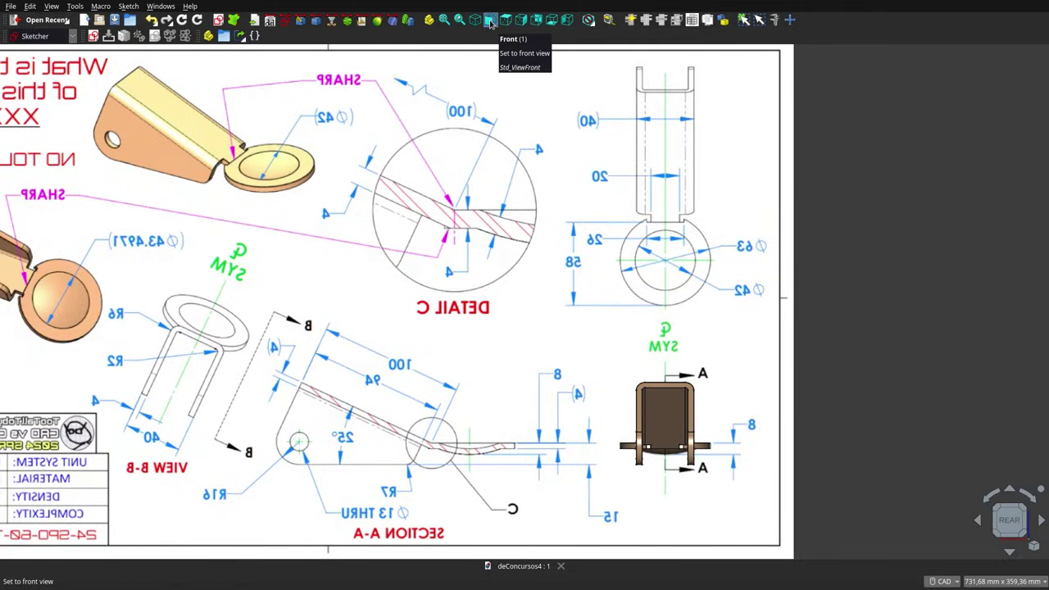
left_click(490, 20)
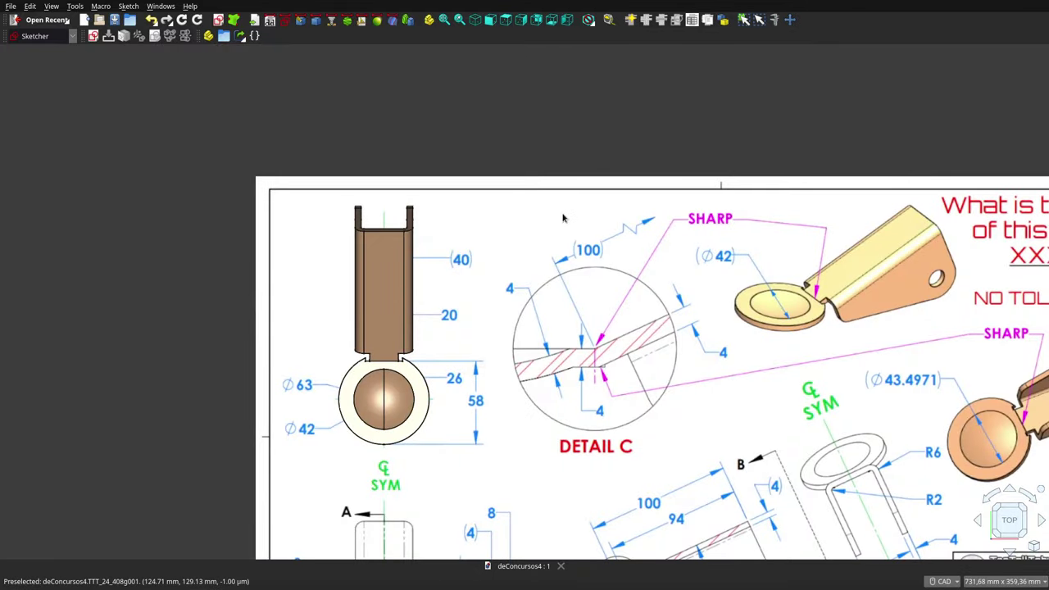
scroll(563, 218, "down", 2)
scroll(563, 218, "down", 2)
scroll(539, 370, "up", 2)
scroll(538, 370, "up", 2)
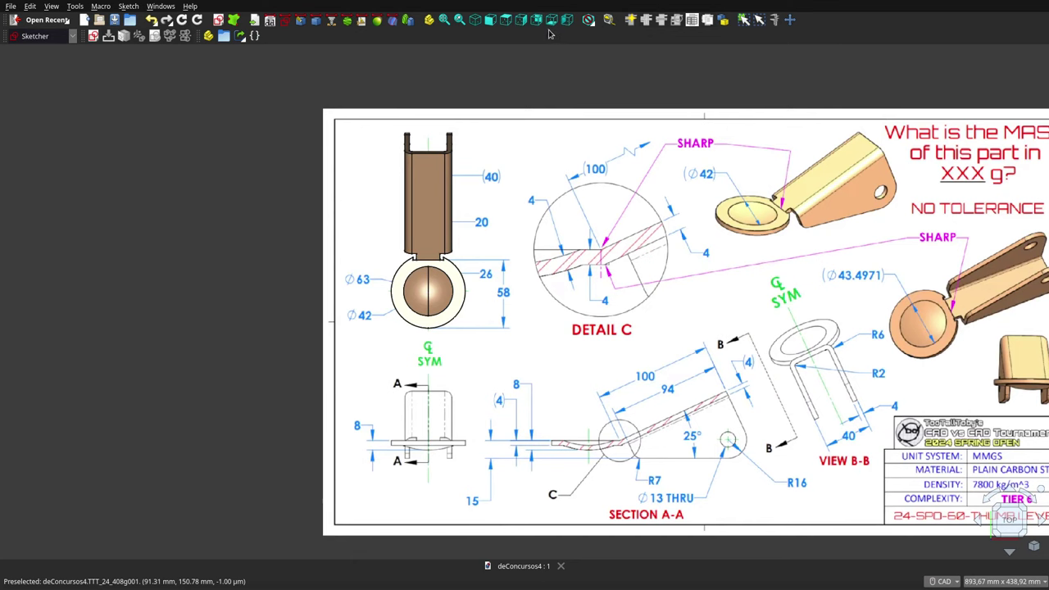
- Check alignment from the Bottom, Rear and Left views, finishing face-on in the Front view
left_click(553, 25)
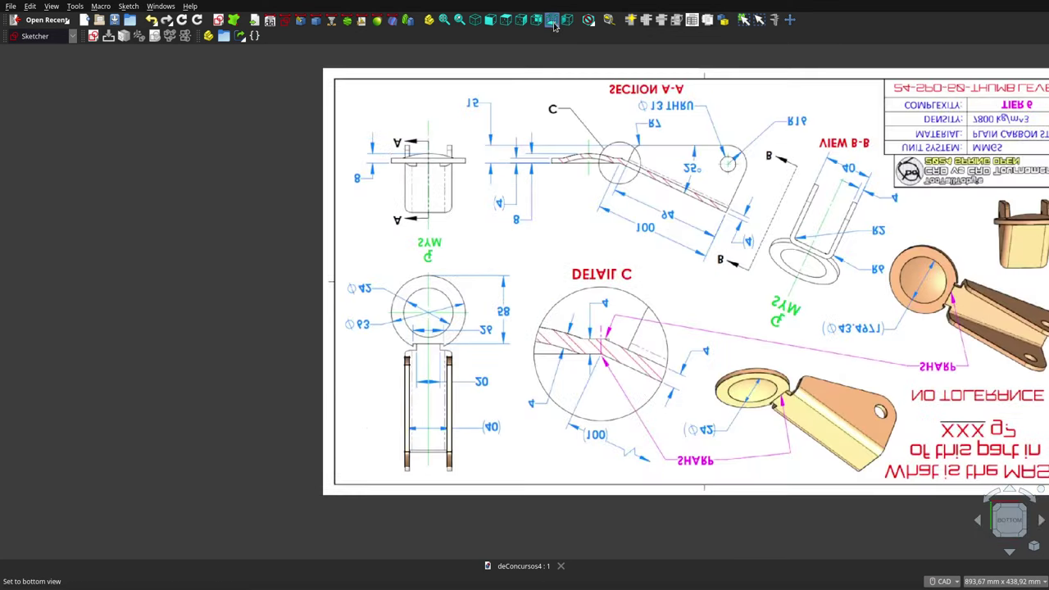
scroll(415, 378, "up", 3)
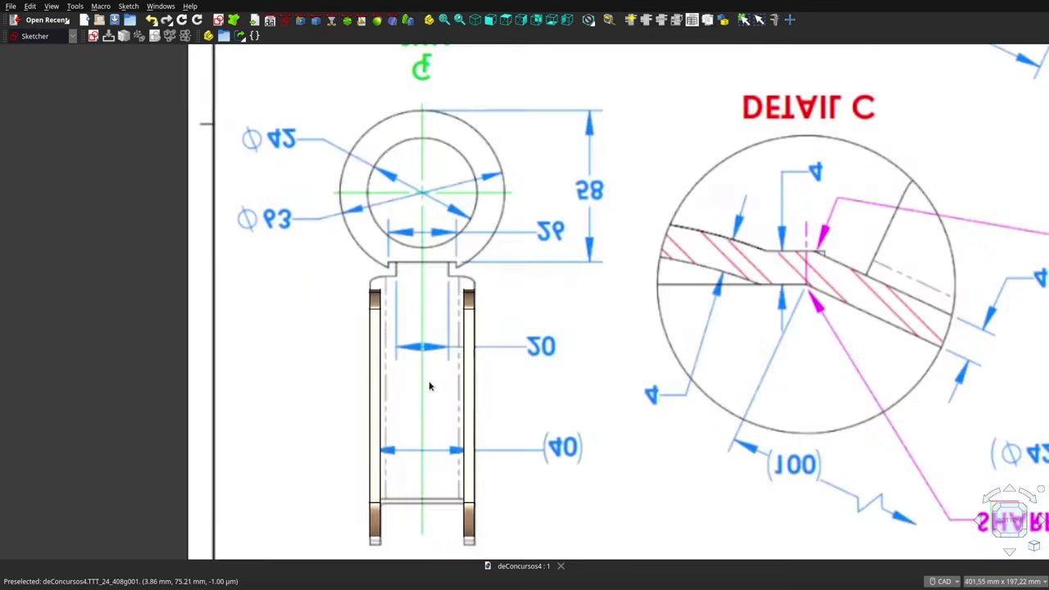
scroll(429, 386, "down", 2)
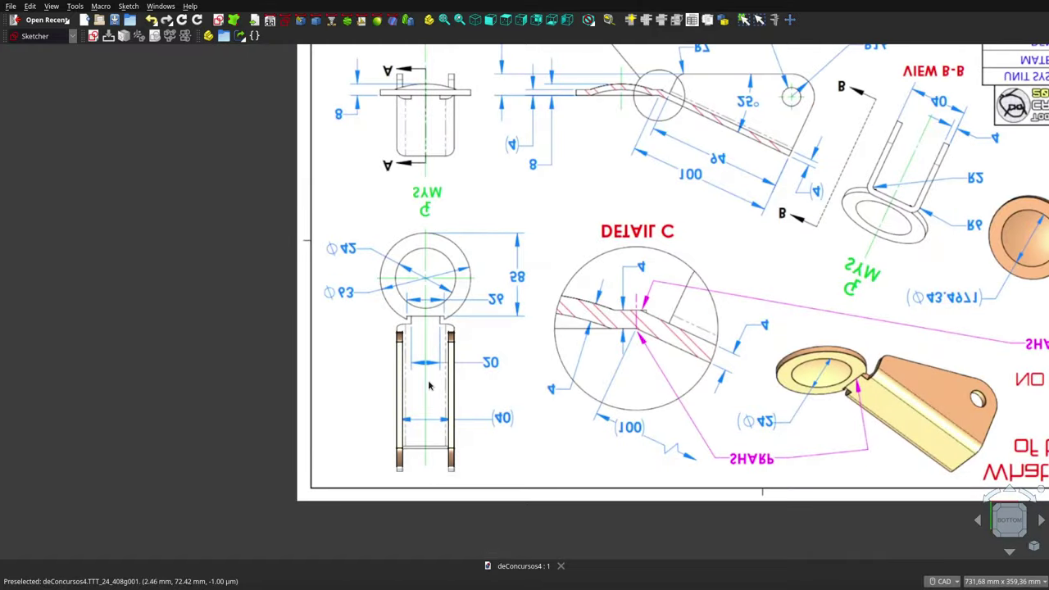
left_click(538, 24)
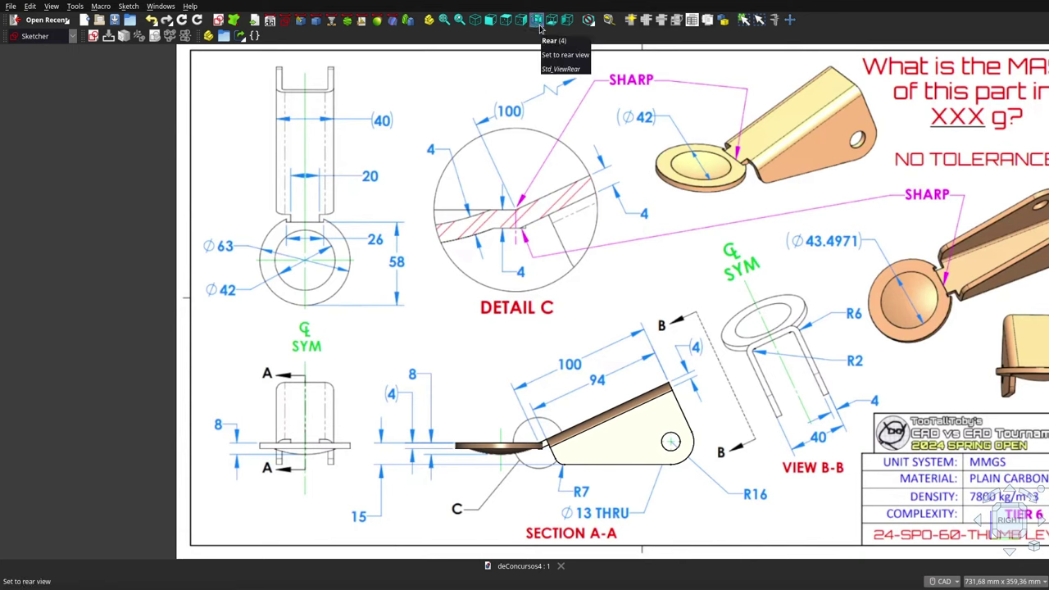
left_click(566, 22)
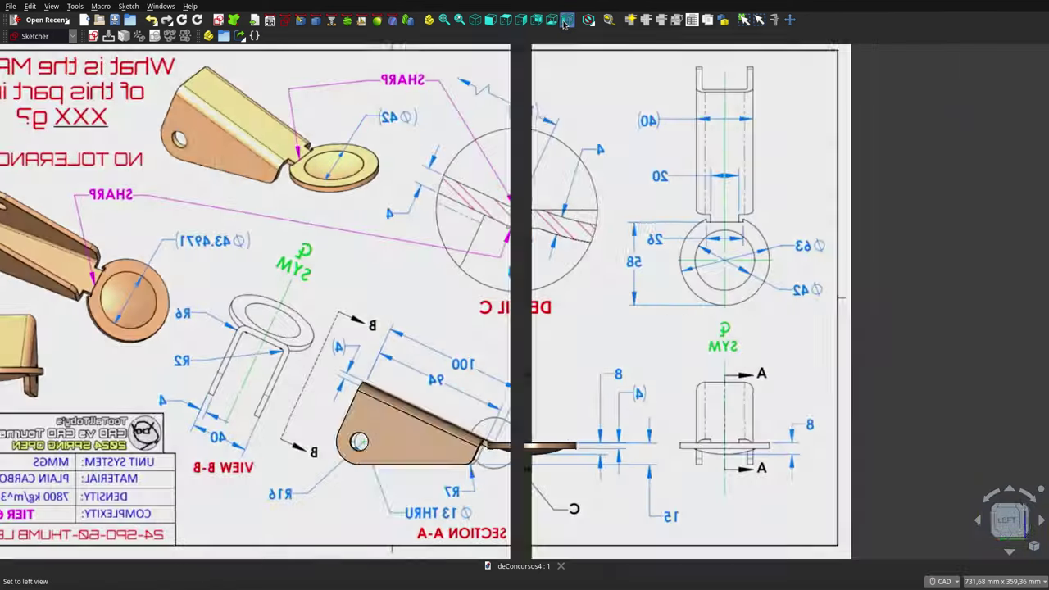
scroll(571, 275, "down", 5)
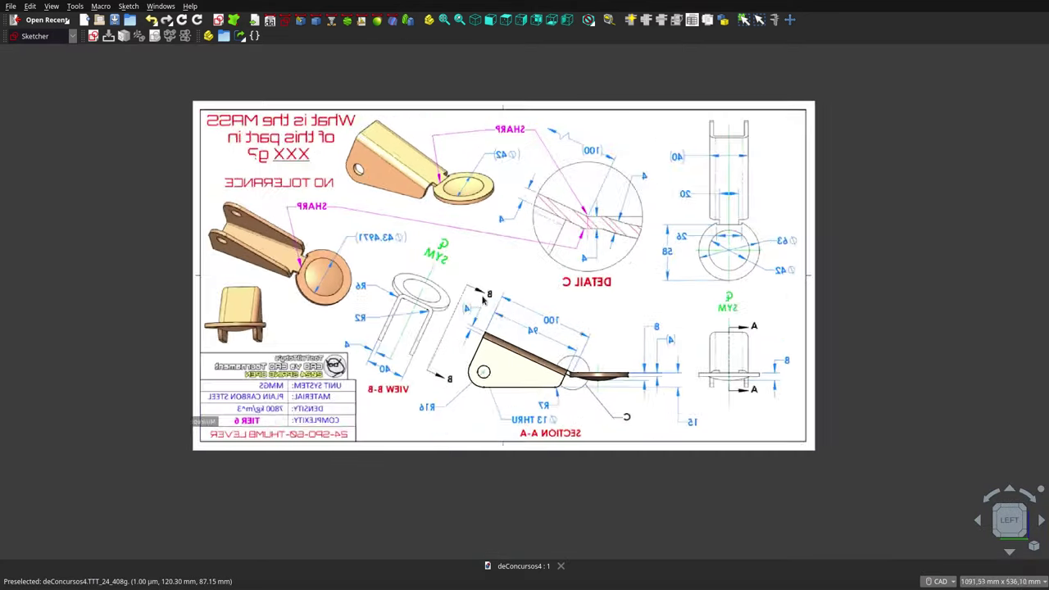
scroll(484, 295, "up", 4)
left_click(490, 21)
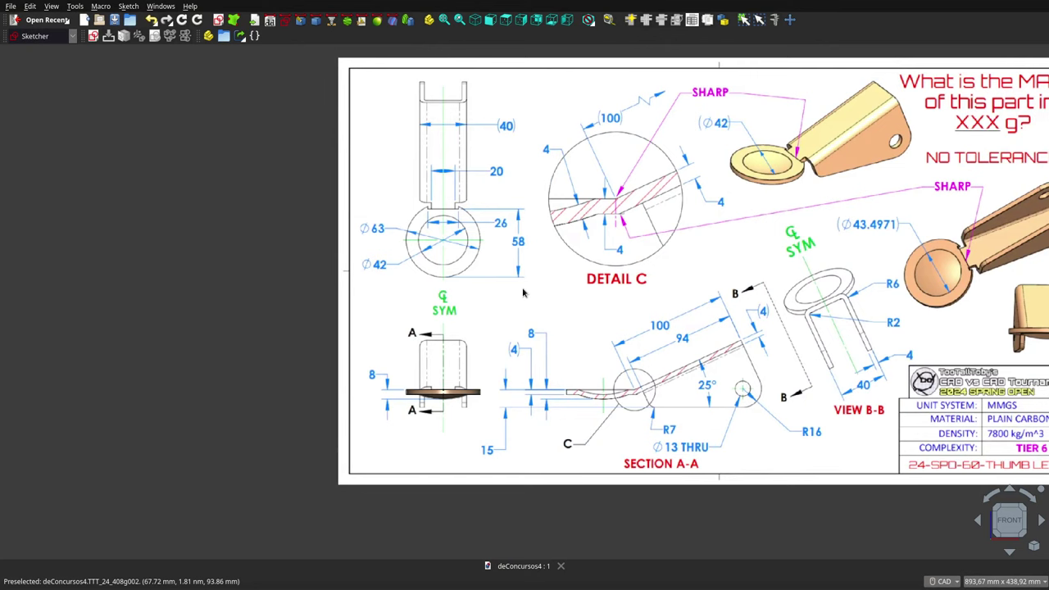
- Orbit around the part to reveal the perpendicular image planes, then snap back to the Front view
mouse_move(522, 292)
middle_mouse_down()
mouse_move(440, 336)
mouse_move(395, 328)
middle_mouse_up()
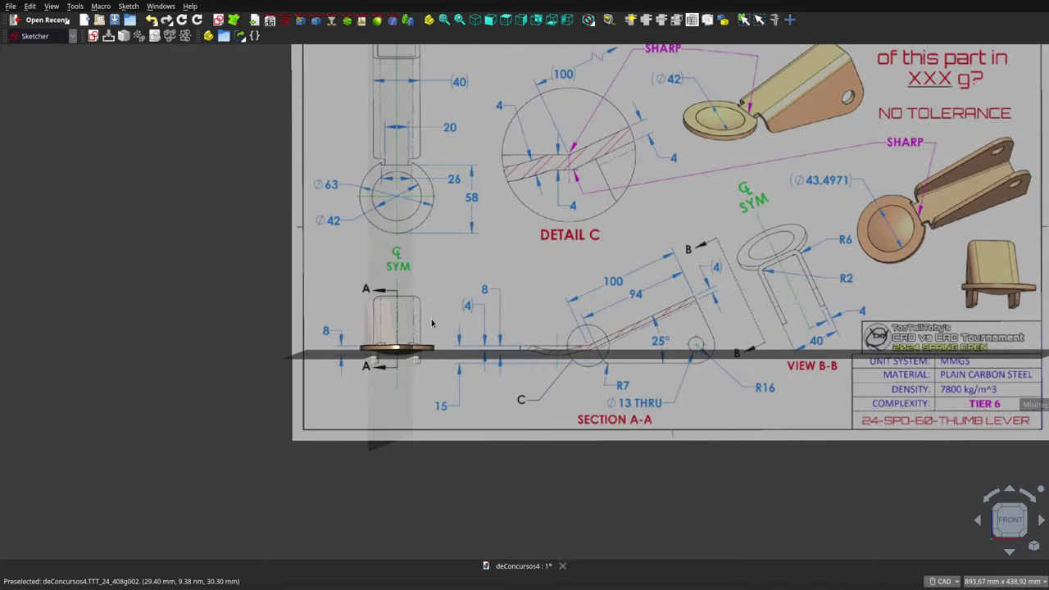
mouse_move(395, 328)
middle_mouse_down()
mouse_move(441, 342)
mouse_move(417, 340)
middle_mouse_up()
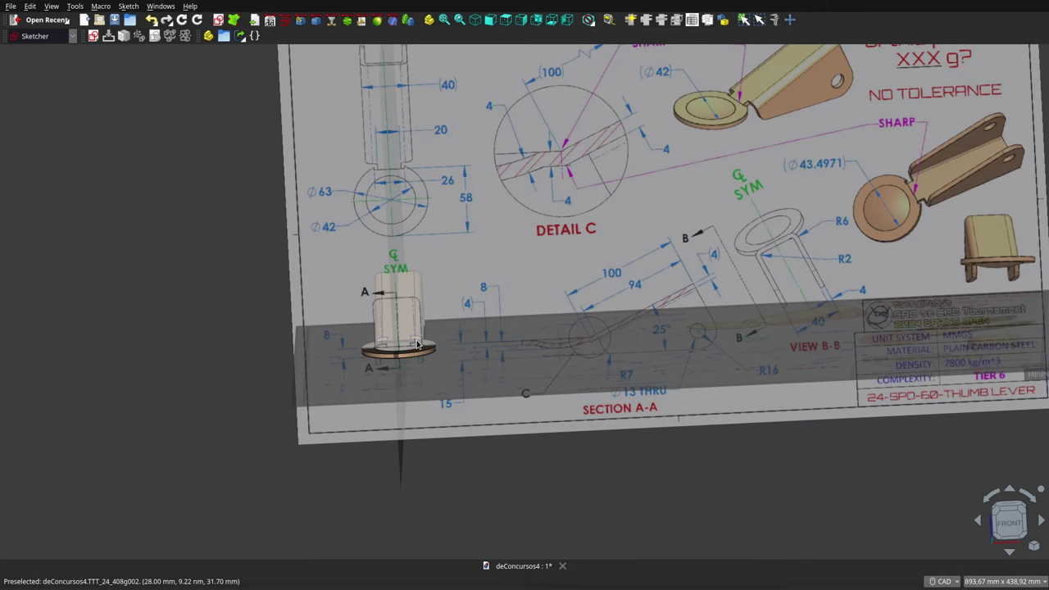
key("1")
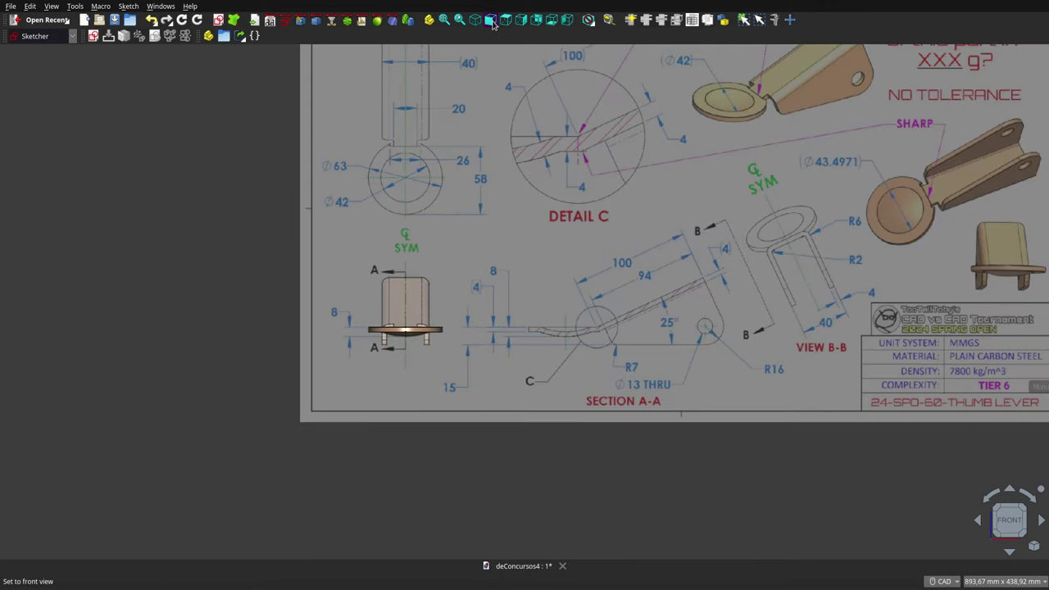
- Compare the model with the drawing from the Rear, Top, Bottom, Right and Left views
left_click(535, 21)
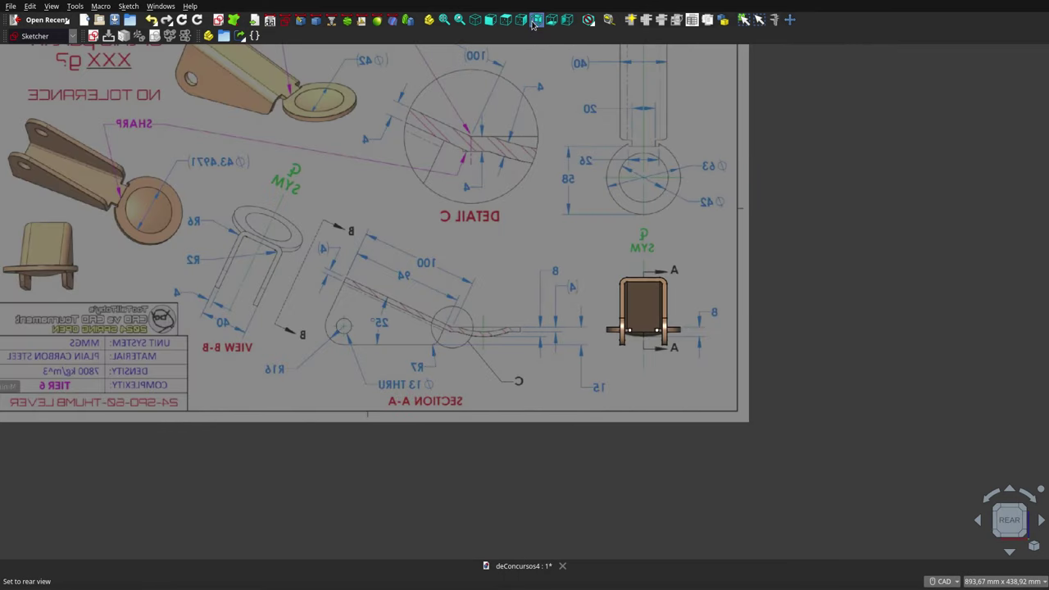
left_click(508, 23)
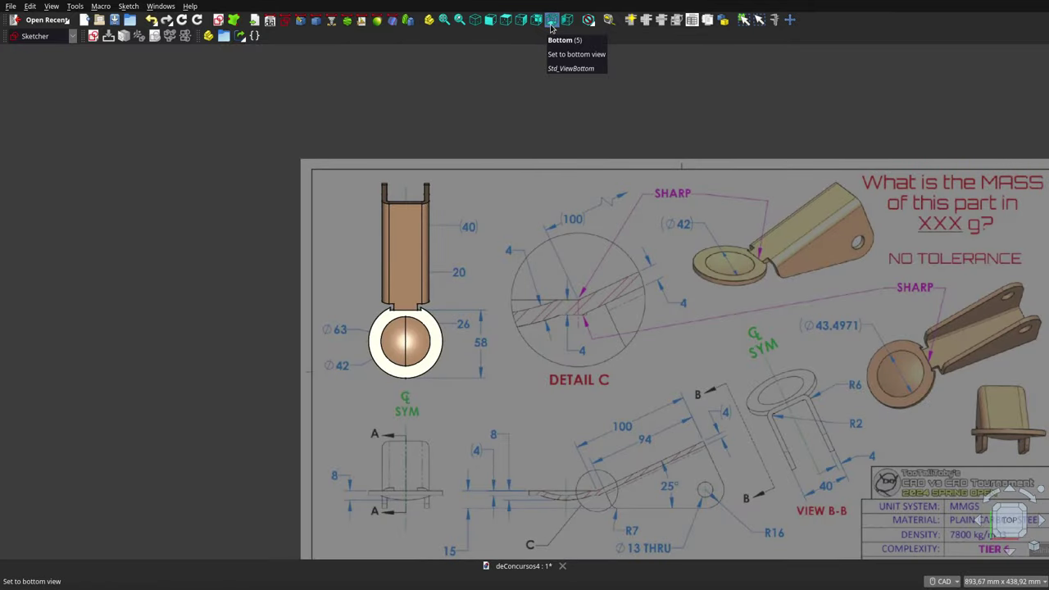
left_click(550, 24)
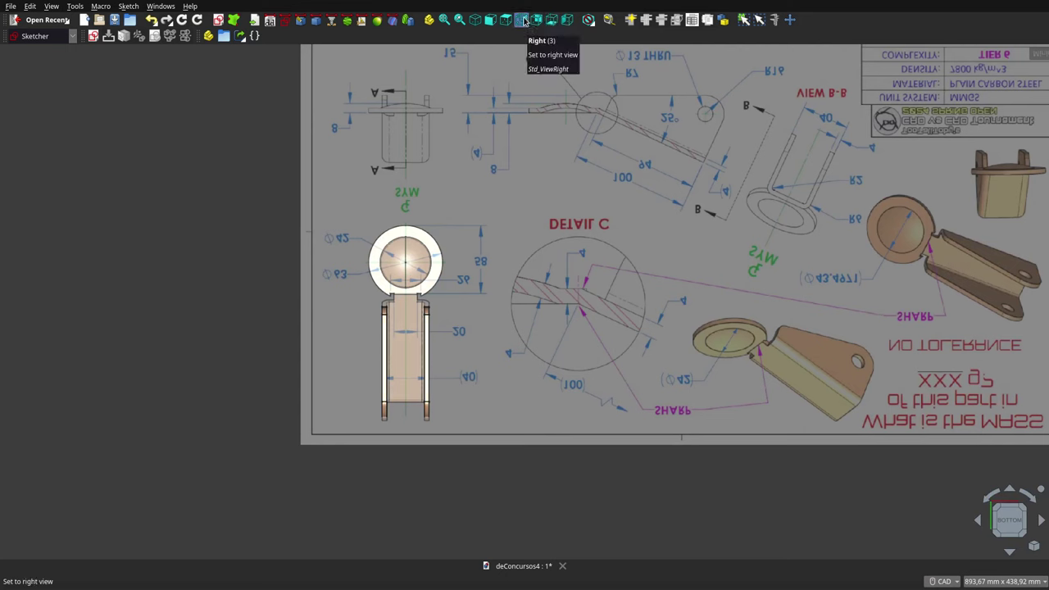
left_click(522, 20)
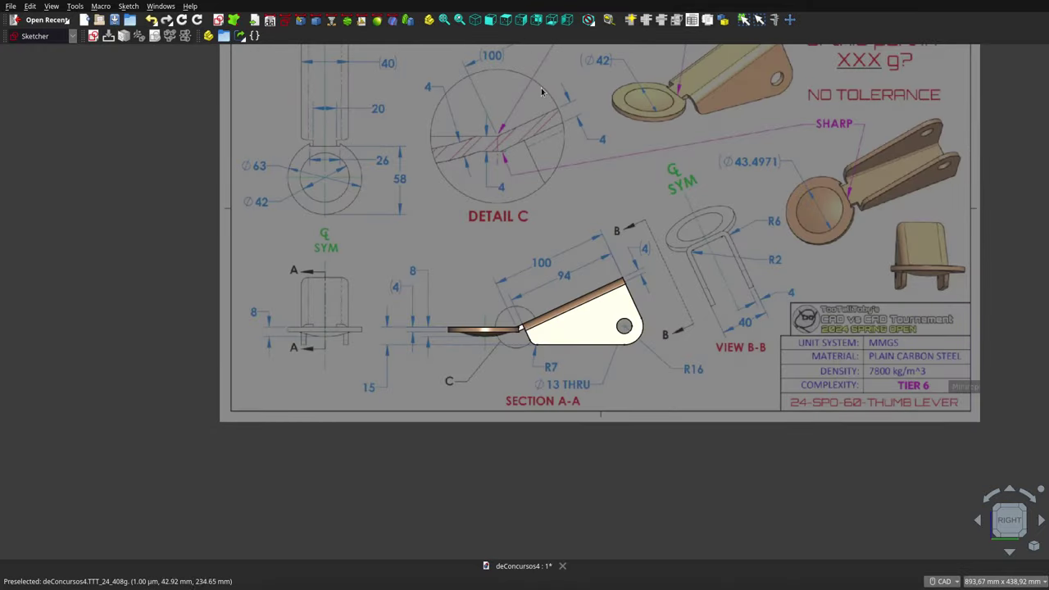
left_click(567, 20)
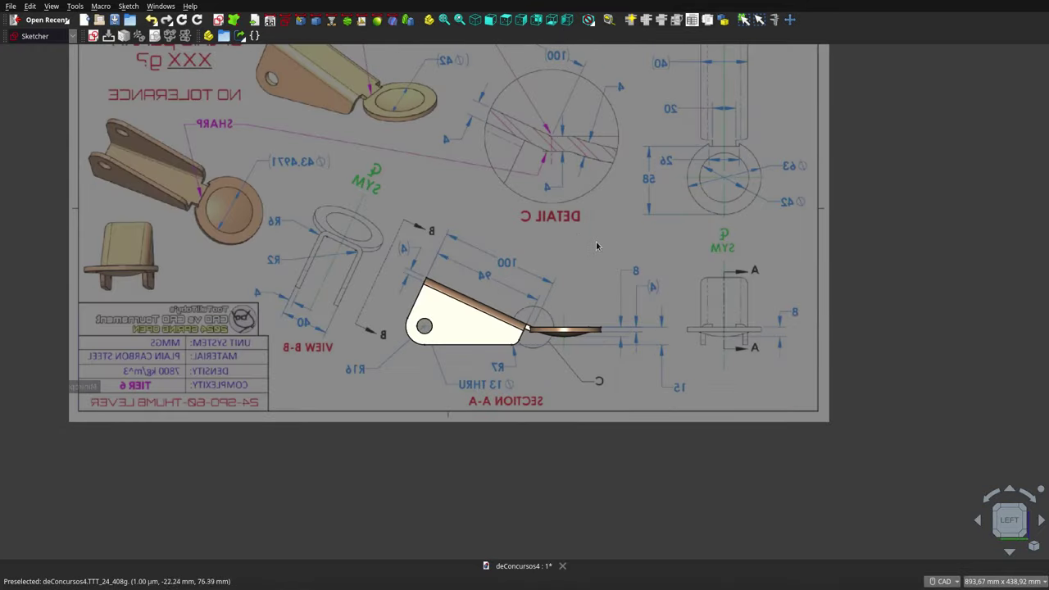
scroll(596, 241, "down", 4)
- Orbit around both drawing planes, return face-on to Front against Section A-A, then inspect from Rear
left_click(490, 20)
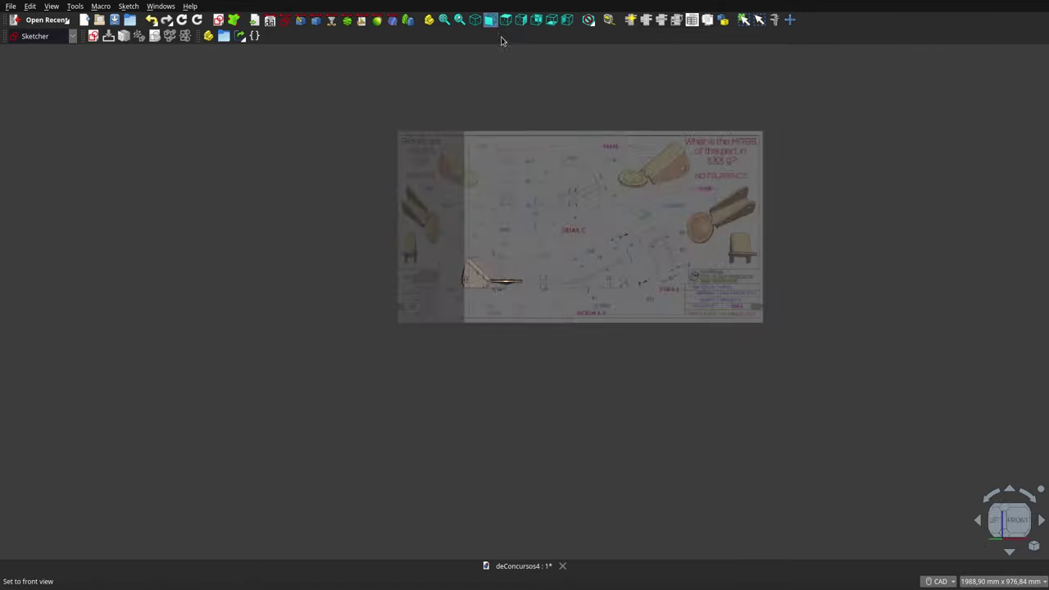
mouse_move(581, 230)
middle_mouse_down()
mouse_move(590, 235)
mouse_move(544, 270)
mouse_move(577, 289)
mouse_move(663, 276)
mouse_move(569, 209)
mouse_move(571, 191)
mouse_move(513, 290)
mouse_move(604, 288)
middle_mouse_up()
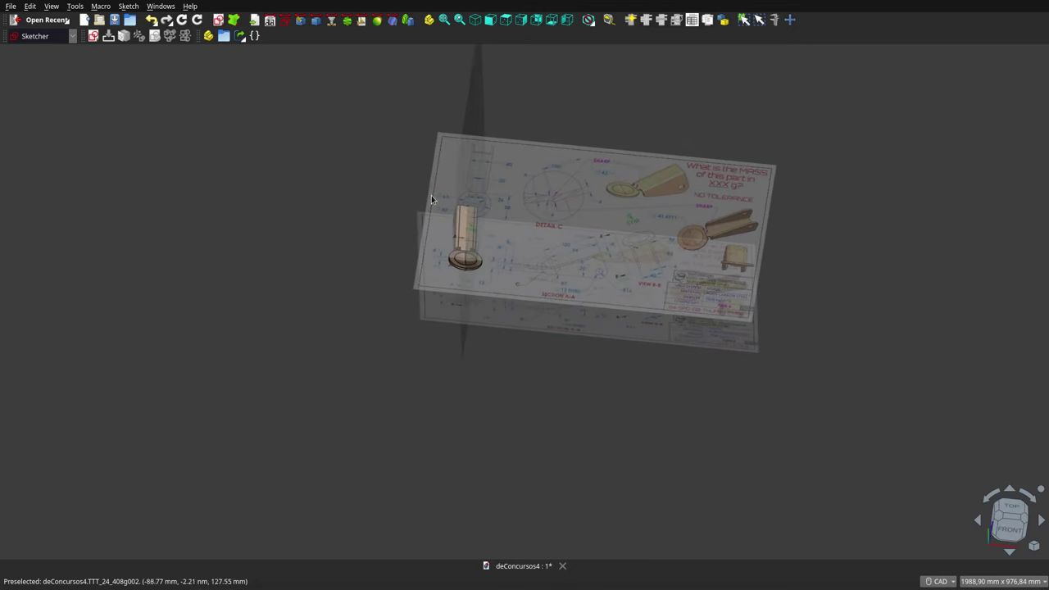
key("1")
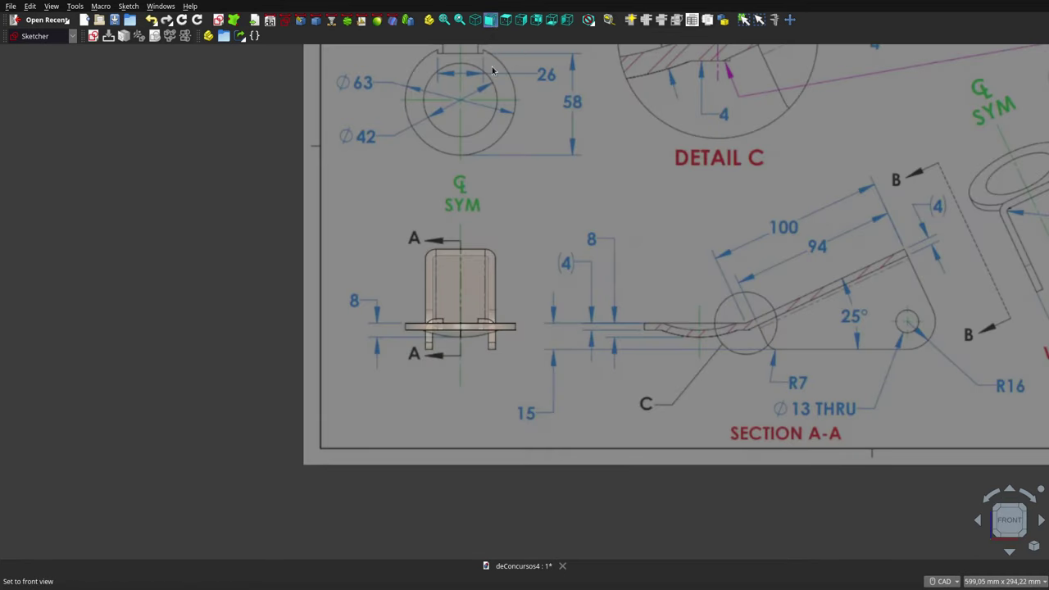
mouse_move(522, 287)
middle_mouse_down()
mouse_move(505, 296)
mouse_move(505, 260)
middle_mouse_up()
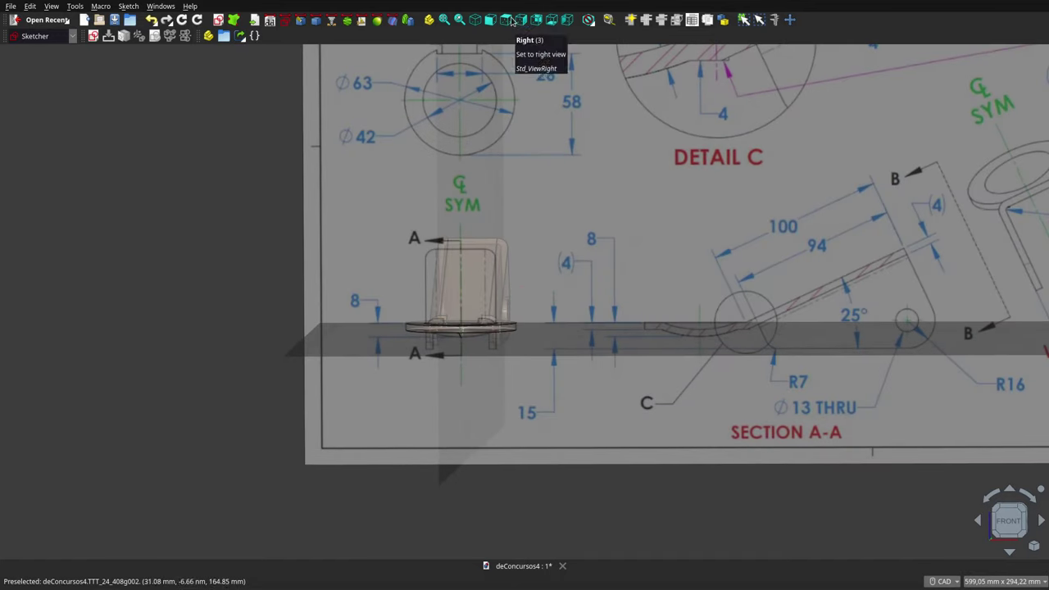
left_click(538, 21)
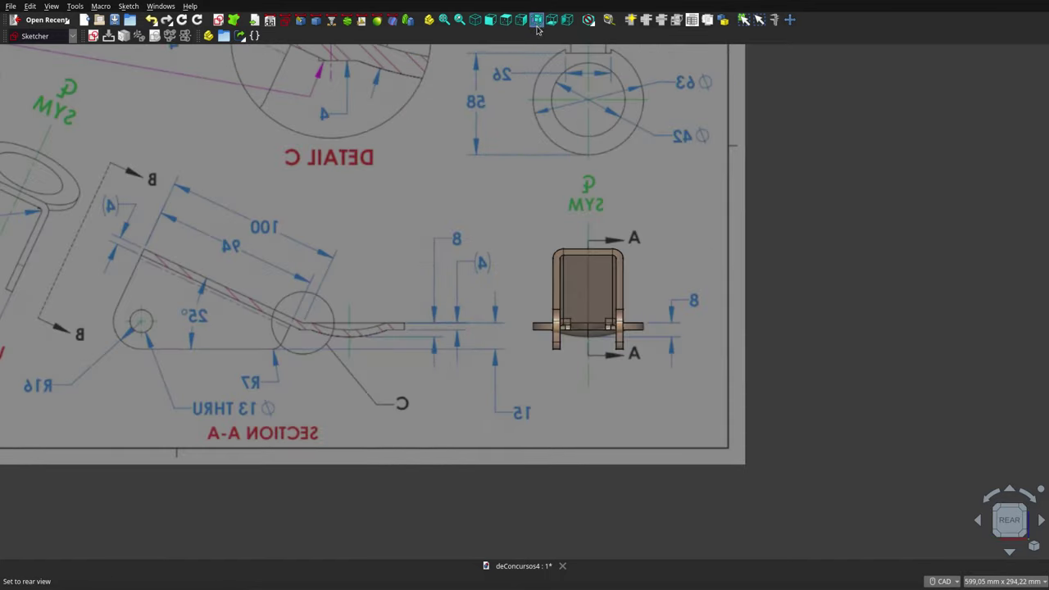
mouse_move(602, 217)
middle_mouse_down()
mouse_move(586, 222)
mouse_move(592, 207)
mouse_move(614, 235)
middle_mouse_up()
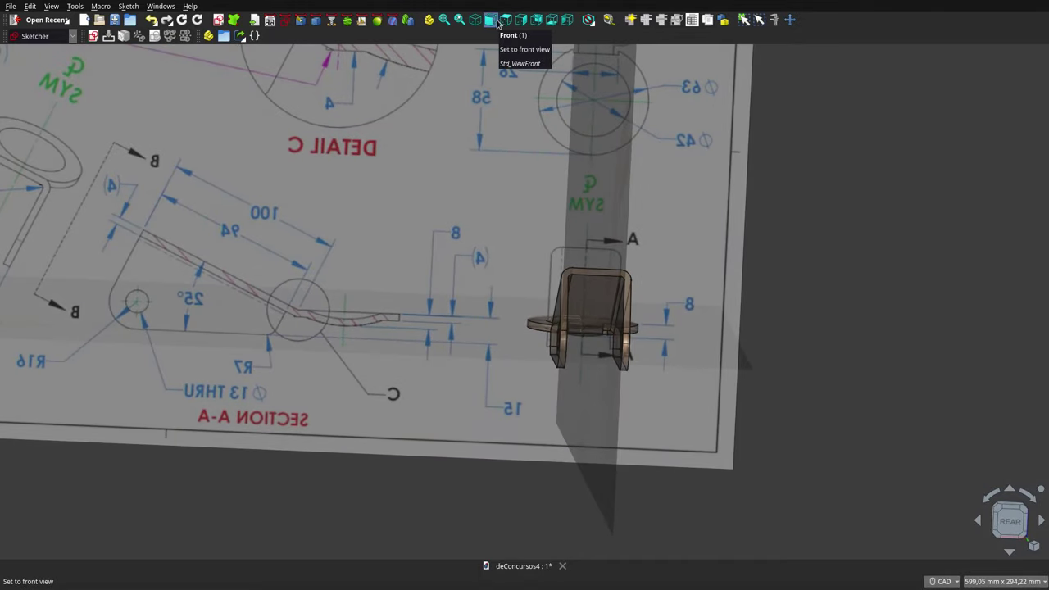
- Look straight down from the Top view, zooming in and out to compare the outline
left_click(506, 19)
scroll(619, 155, "down", 2)
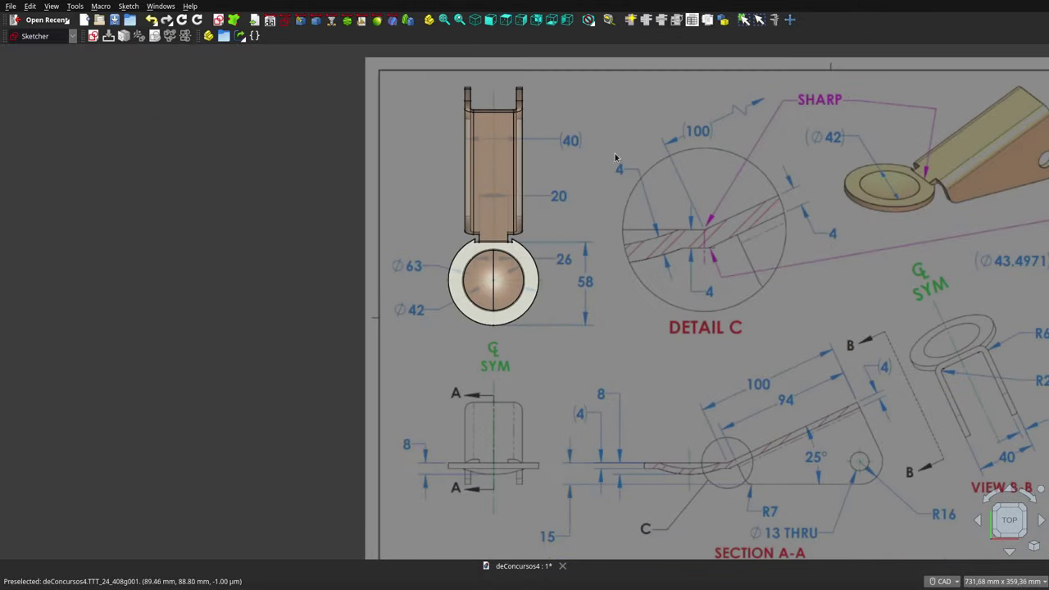
scroll(496, 159, "up", 3)
scroll(494, 161, "up", 1)
scroll(494, 162, "down", 1)
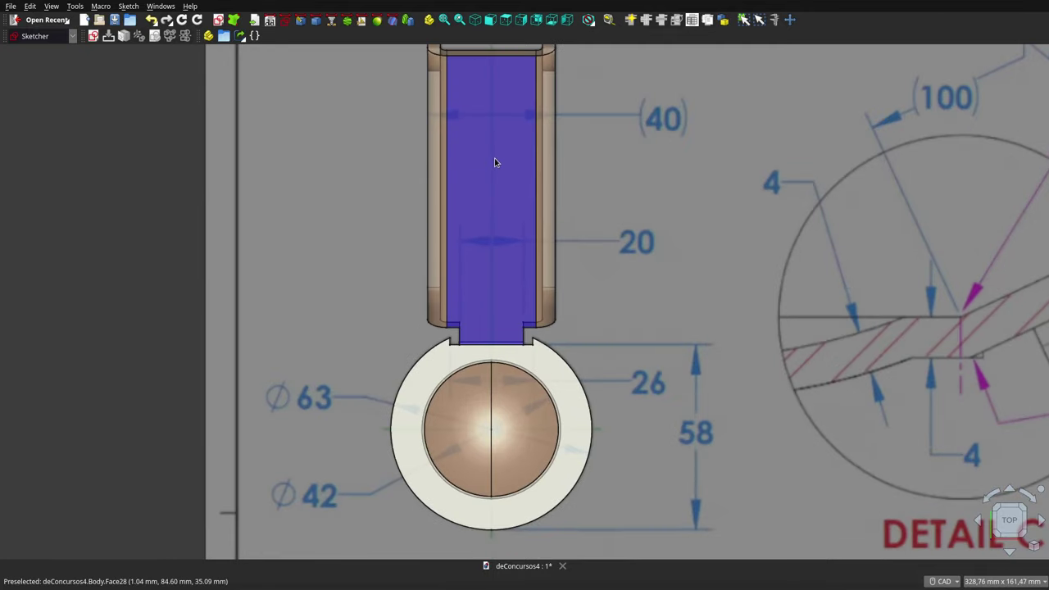
scroll(494, 161, "down", 1)
scroll(494, 161, "down", 2)
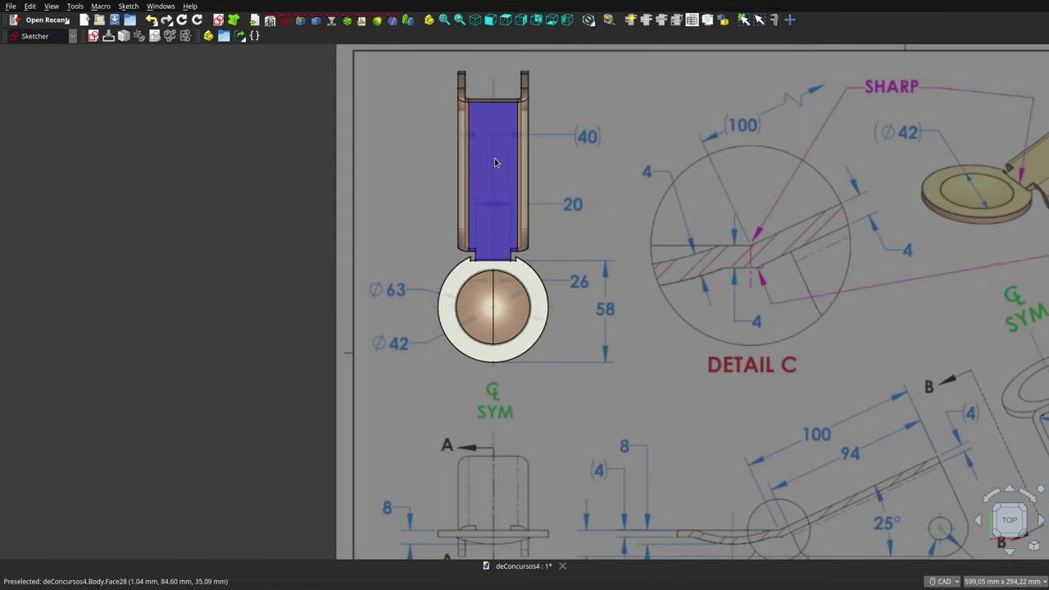
- Compare the part against the drawing from the Bottom view, then side-on from the Right view
left_click(551, 19)
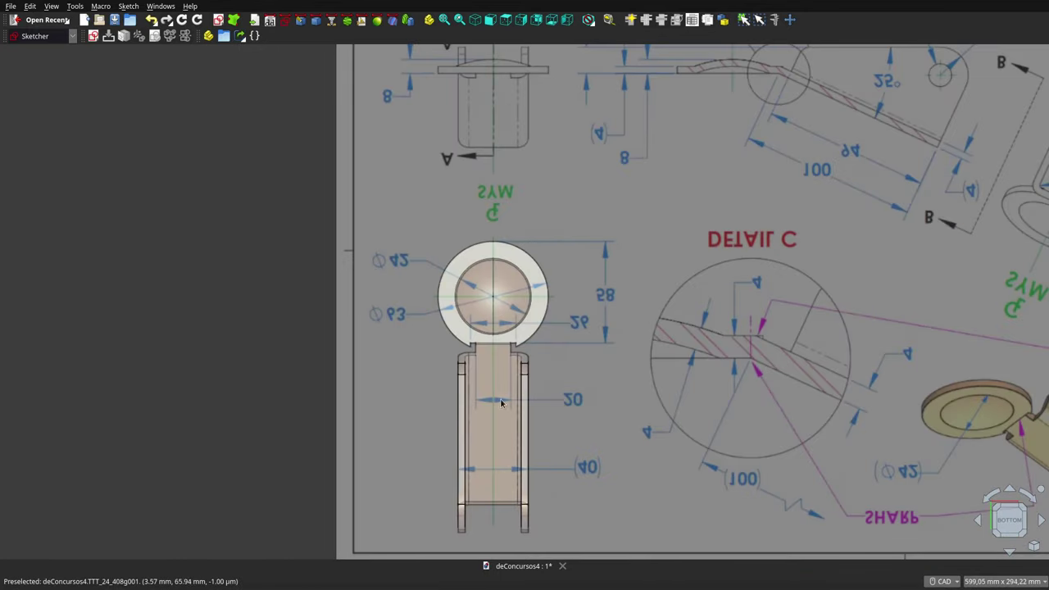
scroll(503, 377, "up", 2)
scroll(503, 376, "up", 2)
scroll(504, 375, "down", 2)
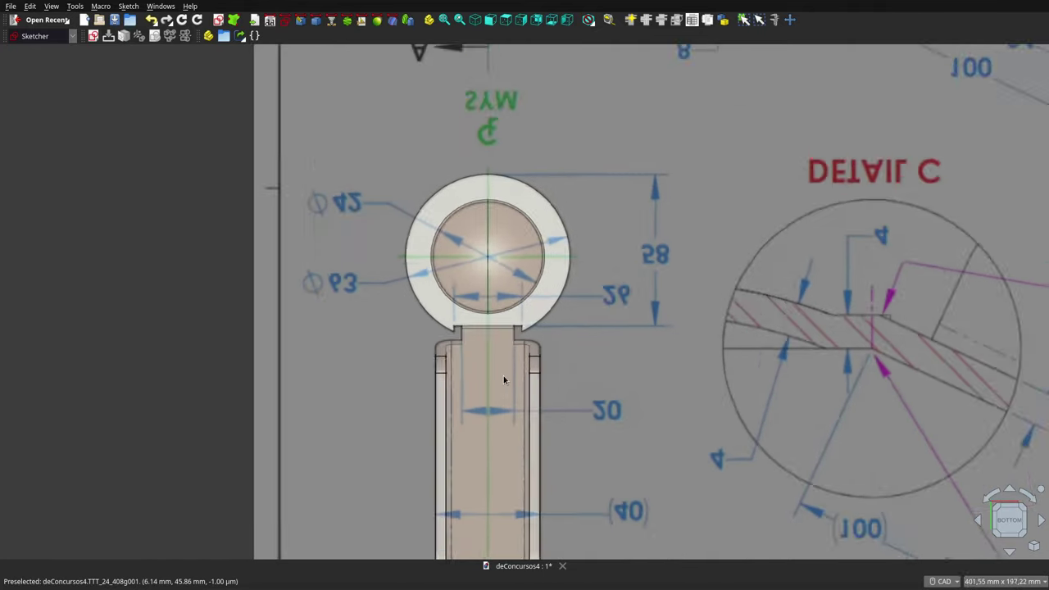
scroll(503, 376, "down", 2)
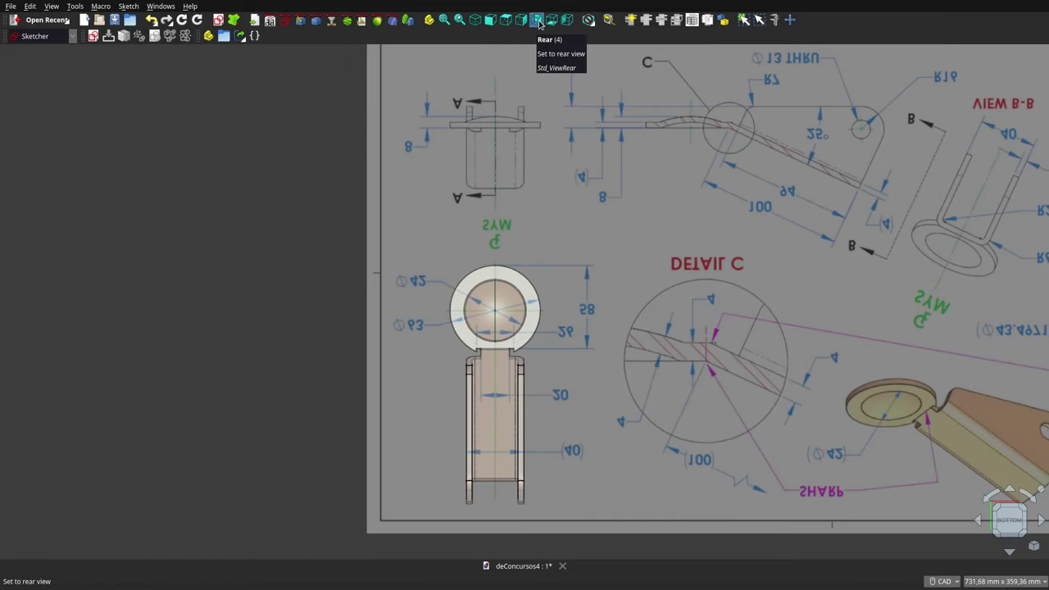
left_click(522, 20)
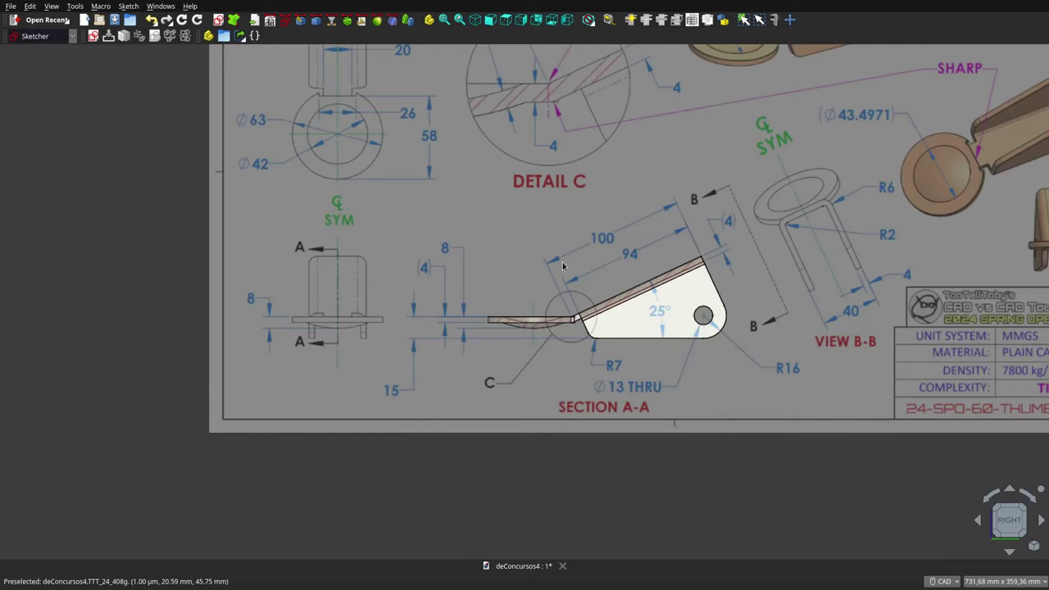
scroll(562, 266, "down", 3)
- Tilt the drawing sheets into perspective and orbit behind them and back round to the front
mouse_move(597, 247)
middle_mouse_down()
mouse_move(606, 272)
mouse_move(589, 243)
mouse_move(547, 314)
mouse_move(536, 299)
mouse_move(548, 320)
mouse_move(623, 344)
mouse_move(747, 339)
mouse_move(718, 368)
mouse_move(592, 347)
mouse_move(459, 295)
mouse_move(459, 279)
mouse_move(513, 302)
mouse_move(631, 298)
middle_mouse_up()
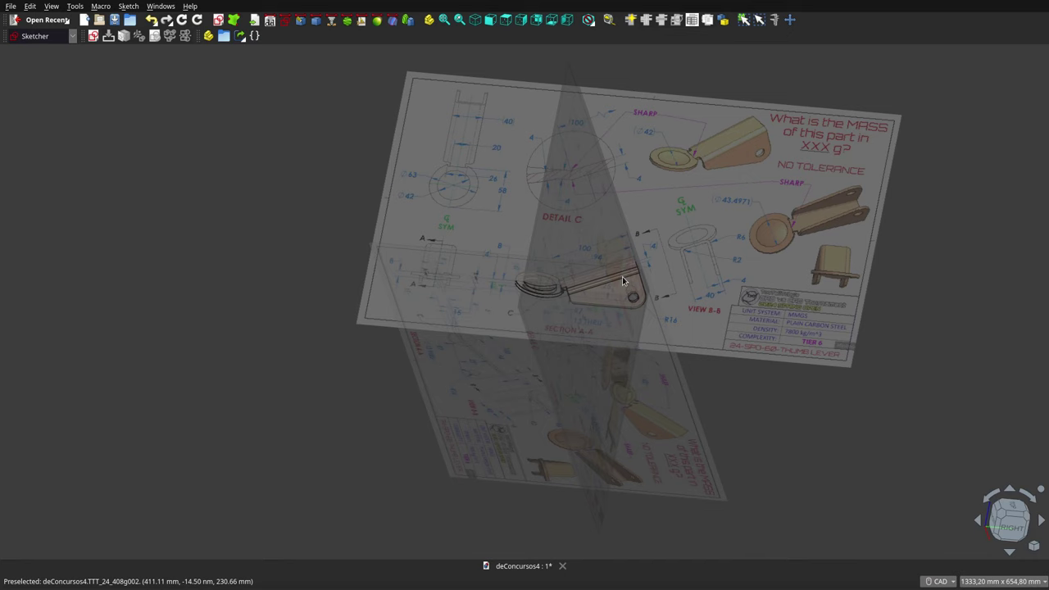
mouse_move(750, 397)
middle_mouse_down()
mouse_move(637, 401)
mouse_move(548, 384)
mouse_move(529, 358)
mouse_move(656, 393)
mouse_move(745, 401)
mouse_move(757, 456)
middle_mouse_up()
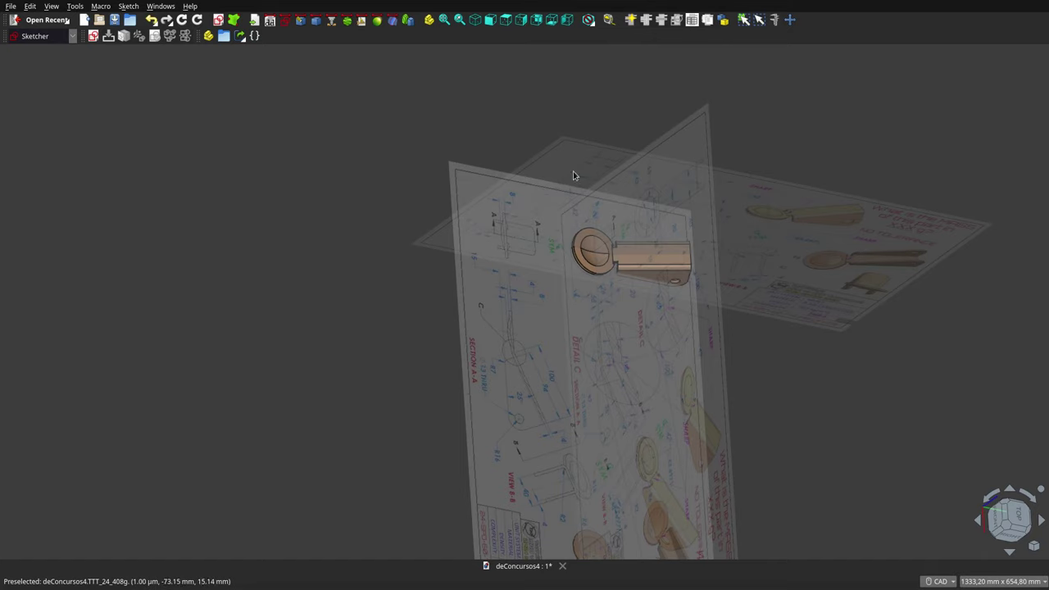
mouse_move(573, 175)
middle_mouse_down()
mouse_move(569, 150)
mouse_move(585, 164)
mouse_move(541, 129)
mouse_move(451, 125)
middle_mouse_up()
scroll(695, 228, "down", 5)
scroll(695, 230, "up", 5)
- Orbit to oblique angles with the drawing plane facing the camera, zooming into the title block and out
mouse_move(694, 230)
middle_mouse_down()
mouse_move(524, 319)
mouse_move(437, 382)
mouse_move(426, 410)
mouse_move(494, 424)
mouse_move(603, 399)
mouse_move(684, 358)
mouse_move(817, 258)
middle_mouse_up()
middle_click_drag(710, 239, 826, 263)
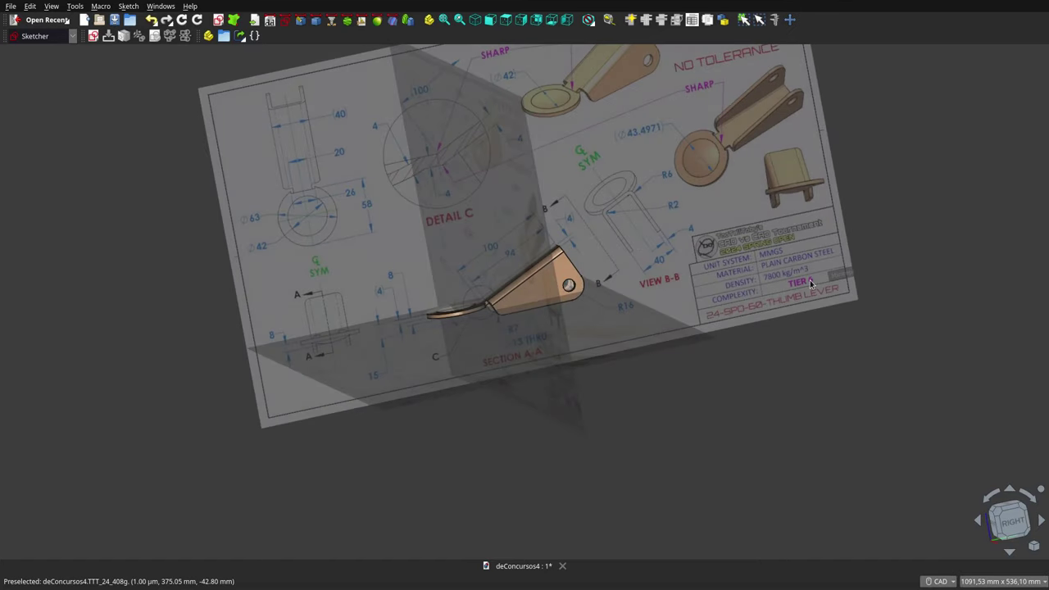
scroll(809, 283, "up", 3)
scroll(810, 283, "up", 2)
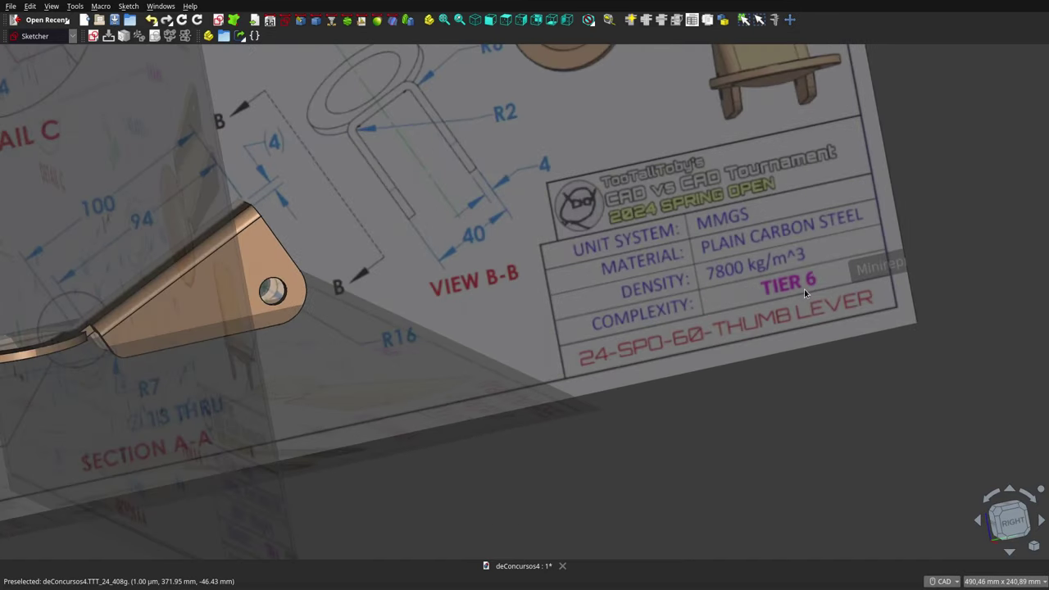
scroll(547, 257, "down", 5)
middle_click_drag(366, 237, 697, 253)
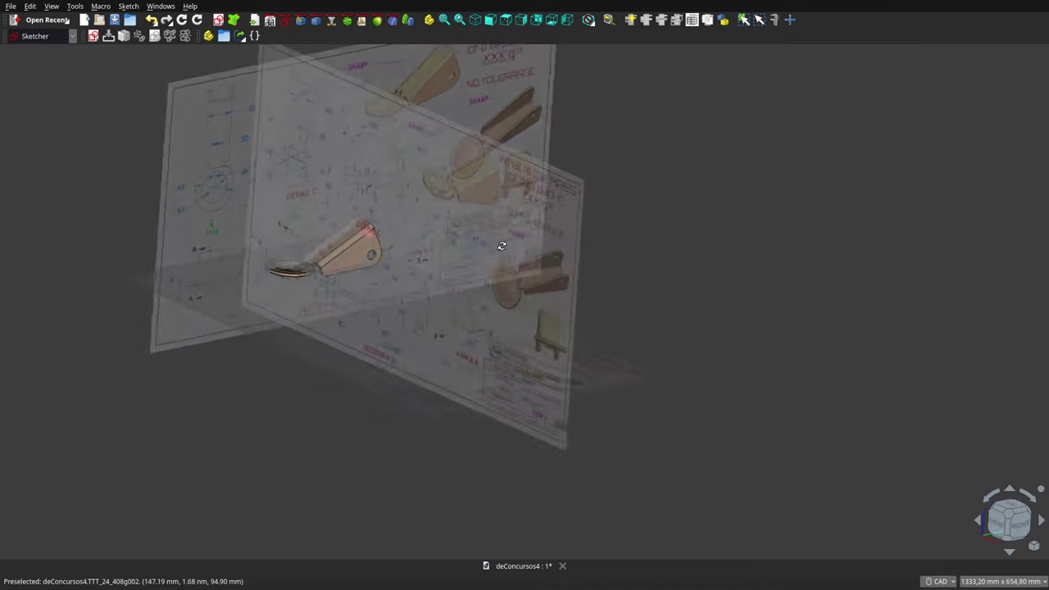
scroll(698, 253, "down", 4)
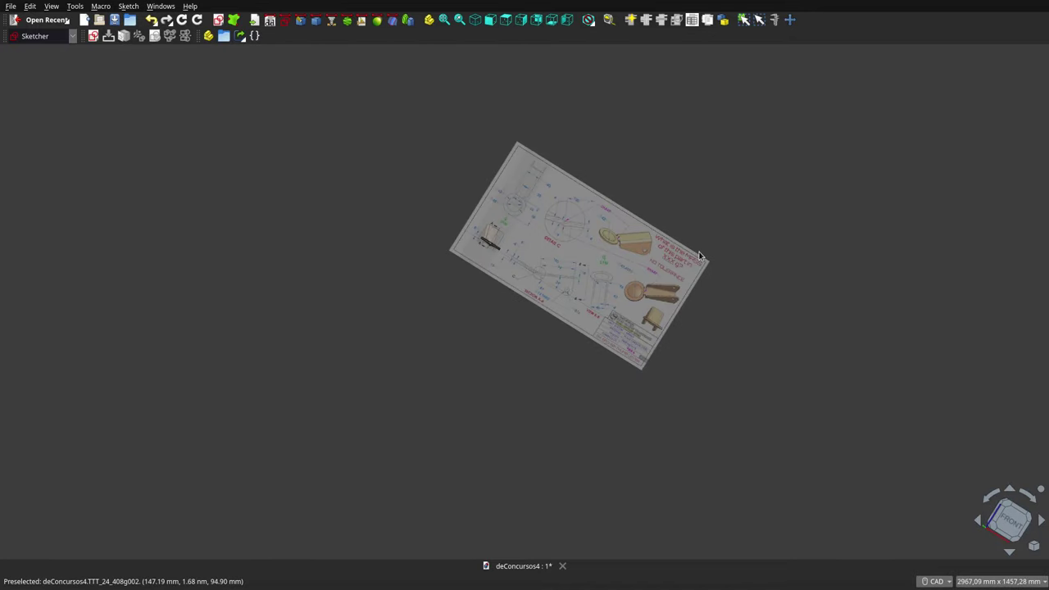
scroll(522, 265, "up", 4)
mouse_move(522, 265)
middle_mouse_down()
mouse_move(422, 231)
mouse_move(369, 199)
mouse_move(355, 166)
mouse_move(358, 201)
mouse_move(394, 229)
mouse_move(532, 264)
mouse_move(486, 347)
mouse_move(408, 337)
mouse_move(382, 320)
mouse_move(370, 290)
mouse_move(386, 194)
mouse_move(417, 227)
mouse_move(388, 277)
mouse_move(386, 312)
mouse_move(456, 356)
mouse_move(572, 346)
mouse_move(630, 314)
mouse_move(667, 265)
mouse_move(686, 208)
mouse_move(593, 176)
mouse_move(517, 192)
middle_mouse_up()
- Orbit and zoom in to look nearly straight down on the disc within the drawing's Ø42 ring
middle_click_drag(484, 222, 431, 257)
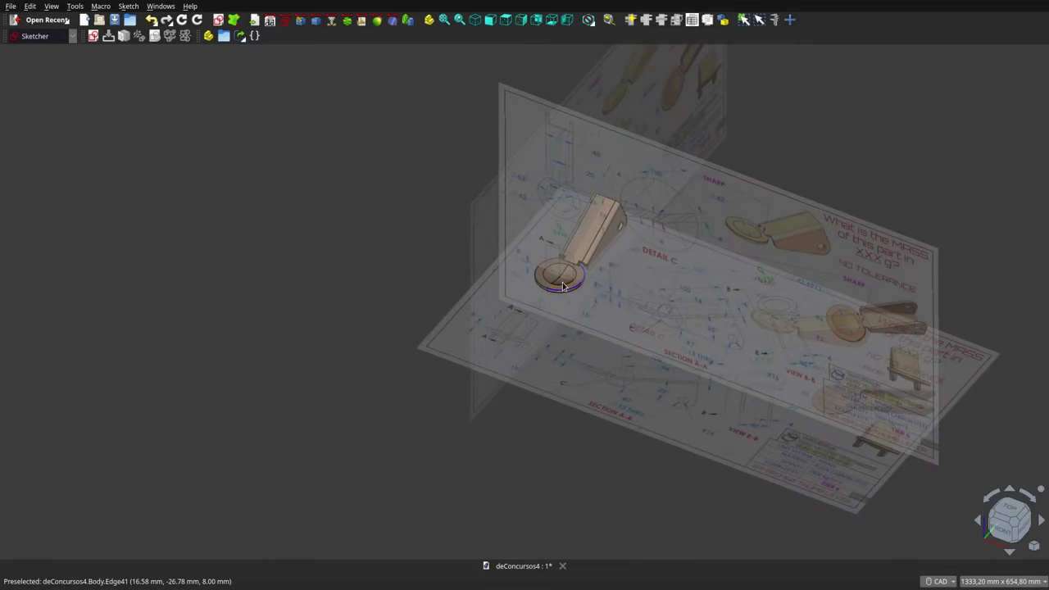
scroll(562, 282, "up", 3)
scroll(590, 273, "up", 2)
mouse_move(597, 250)
middle_mouse_down()
mouse_move(541, 279)
mouse_move(511, 330)
mouse_move(574, 352)
mouse_move(605, 169)
middle_mouse_up()
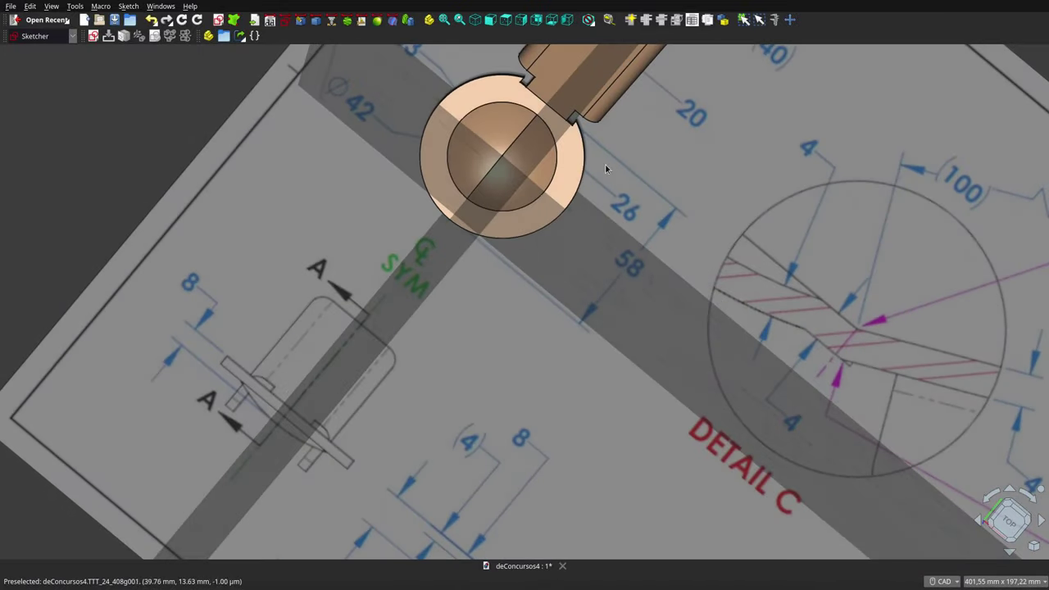
- Step through the Front, Top, Right, Rear and Bottom views to compare the part with the drawing
left_click(490, 20)
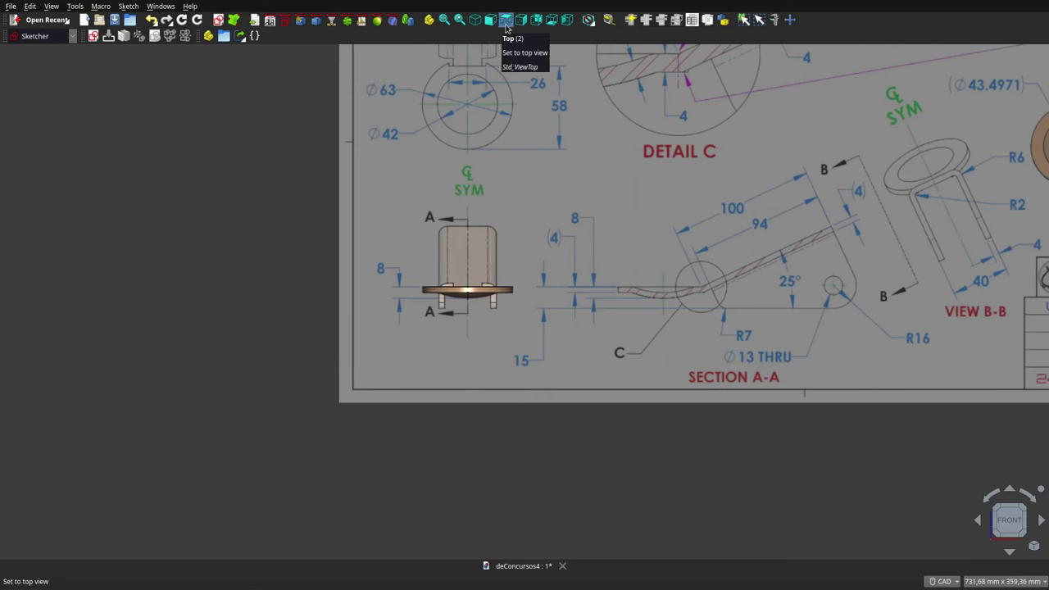
left_click(506, 20)
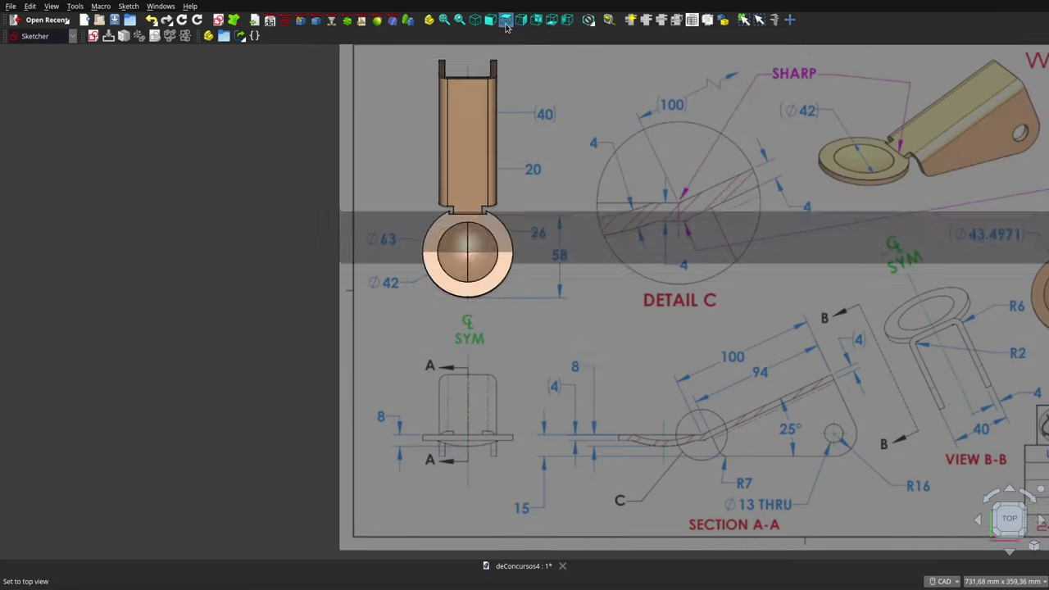
left_click(521, 20)
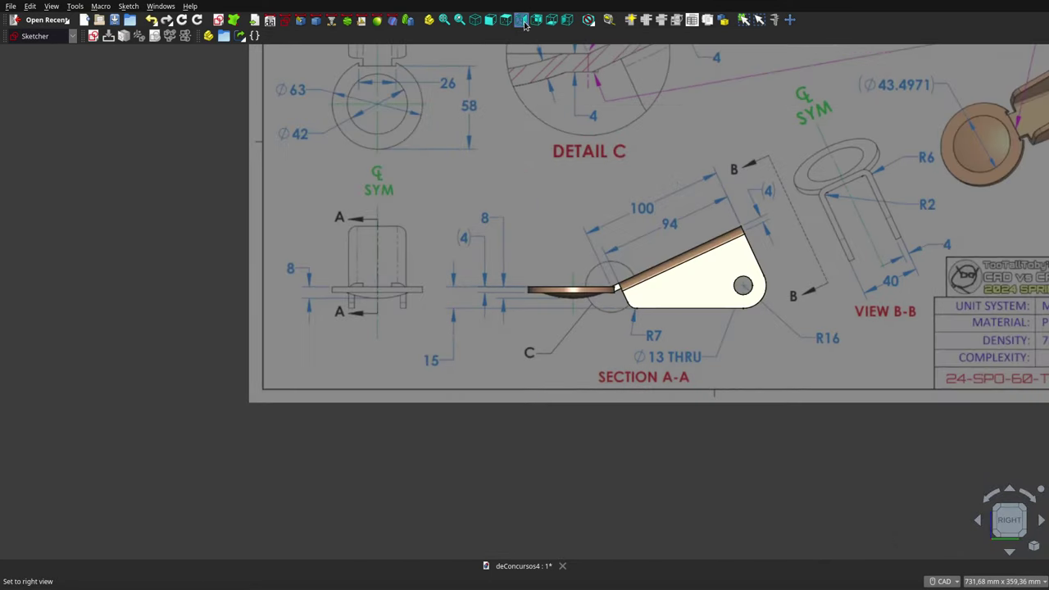
left_click(534, 21)
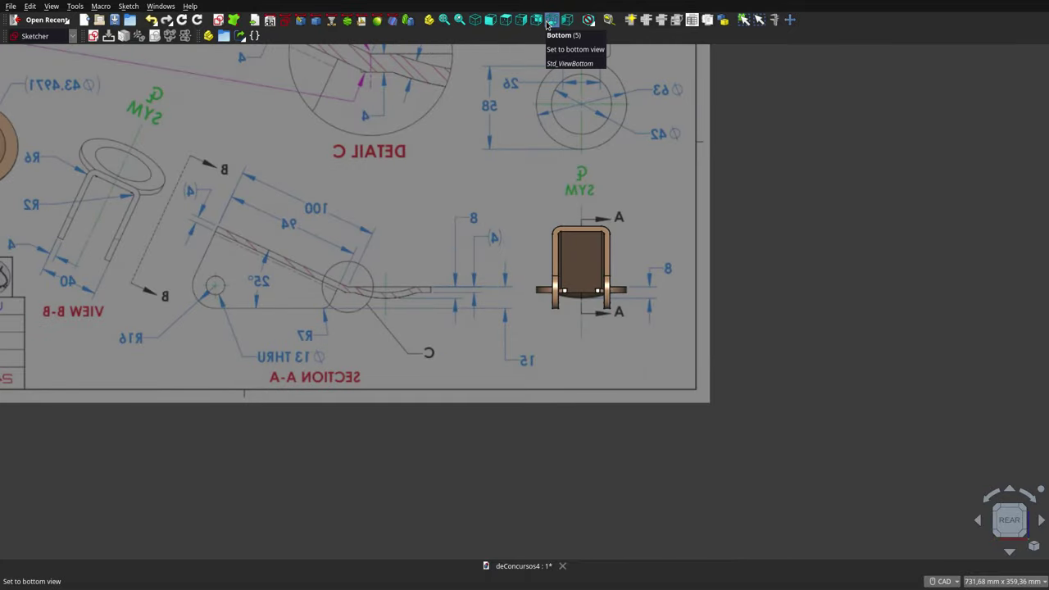
left_click(550, 22)
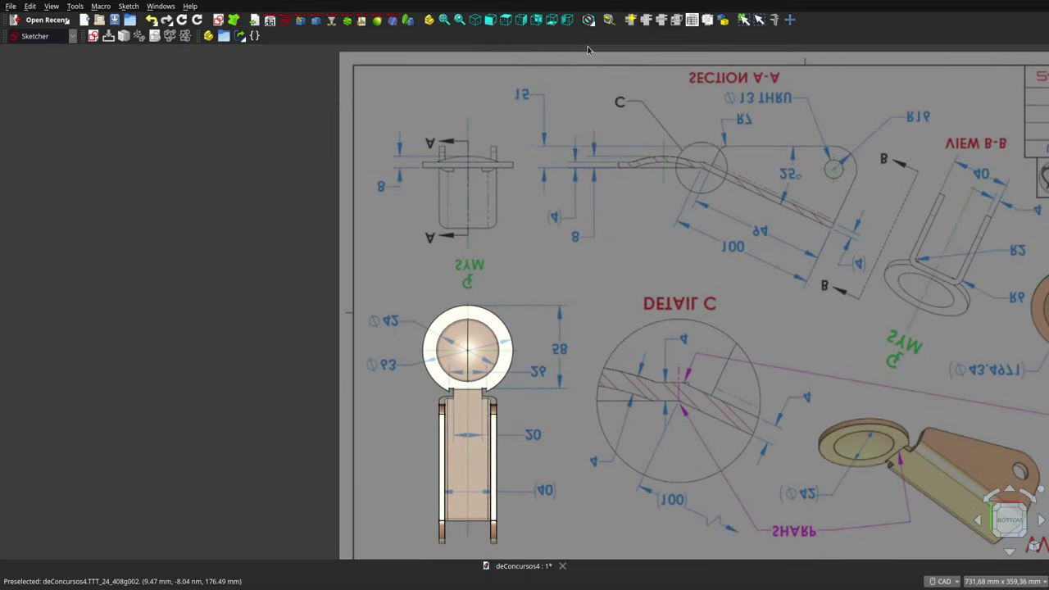
- Switch to the isometric view, then orbit and zoom to an angled overview of both crossing sheets
key("0")
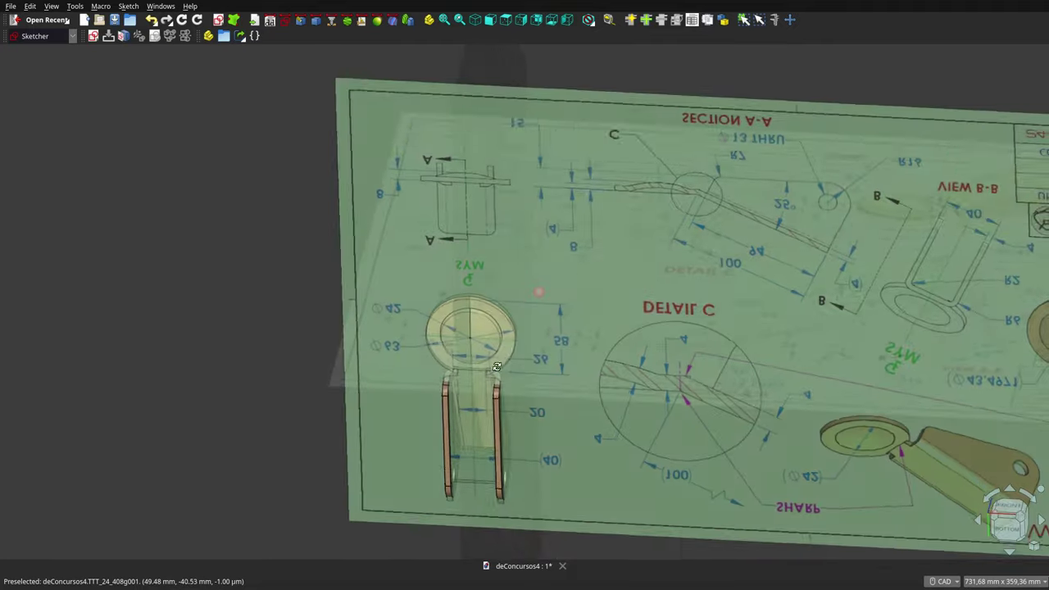
right_click(407, 290)
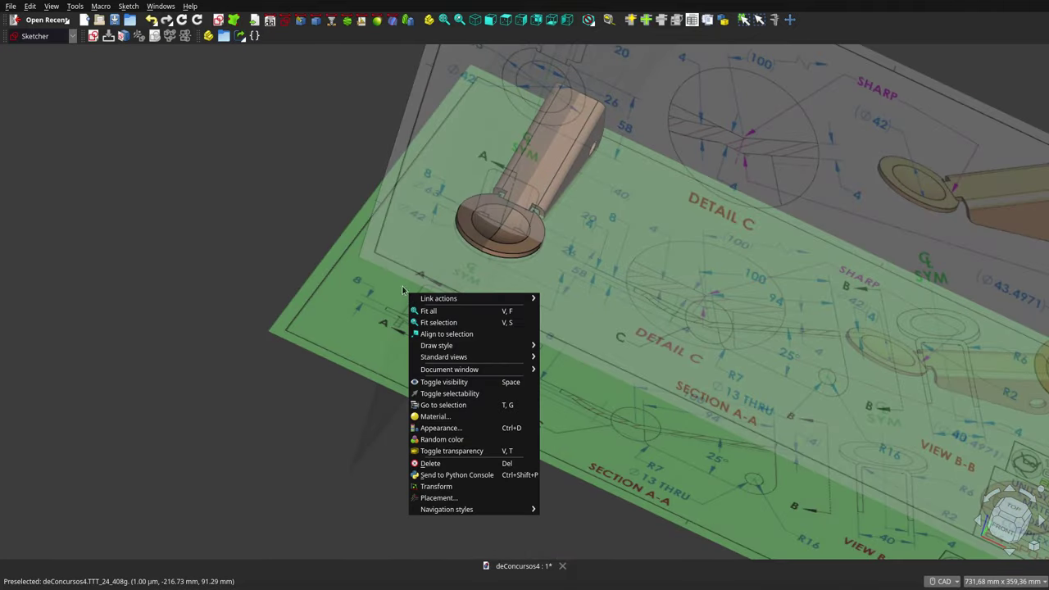
left_click(345, 247)
middle_click_drag(345, 247, 532, 230)
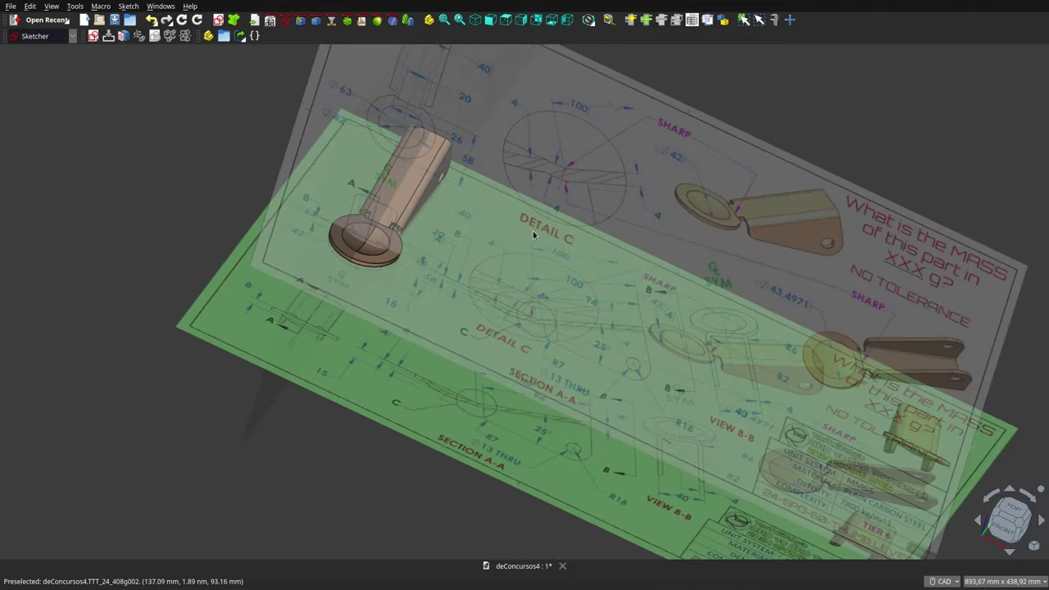
scroll(533, 233, "up", 2)
scroll(532, 234, "up", 2)
scroll(533, 233, "down", 3)
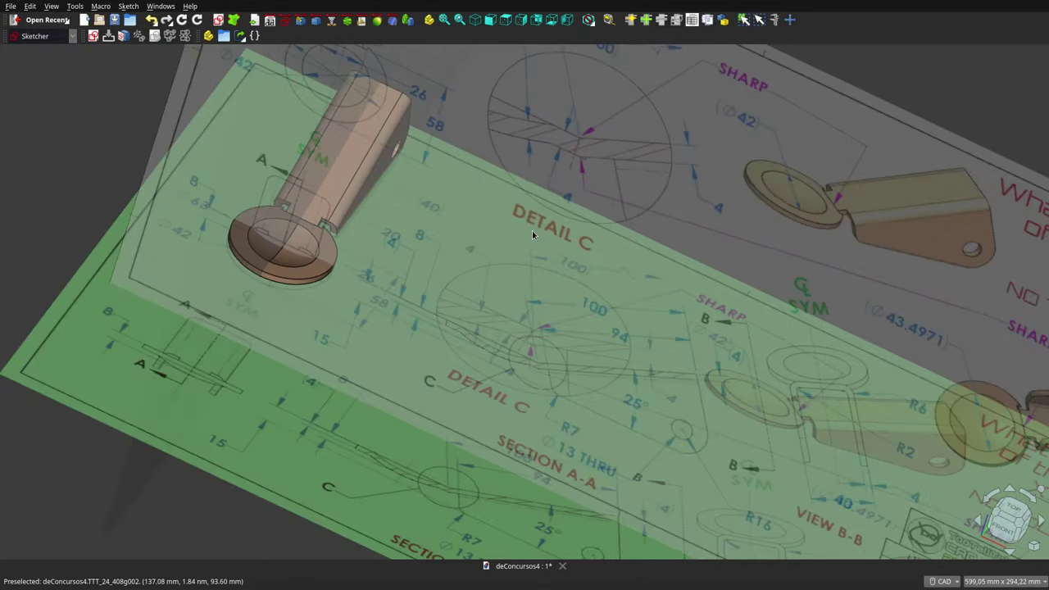
scroll(533, 233, "down", 2)
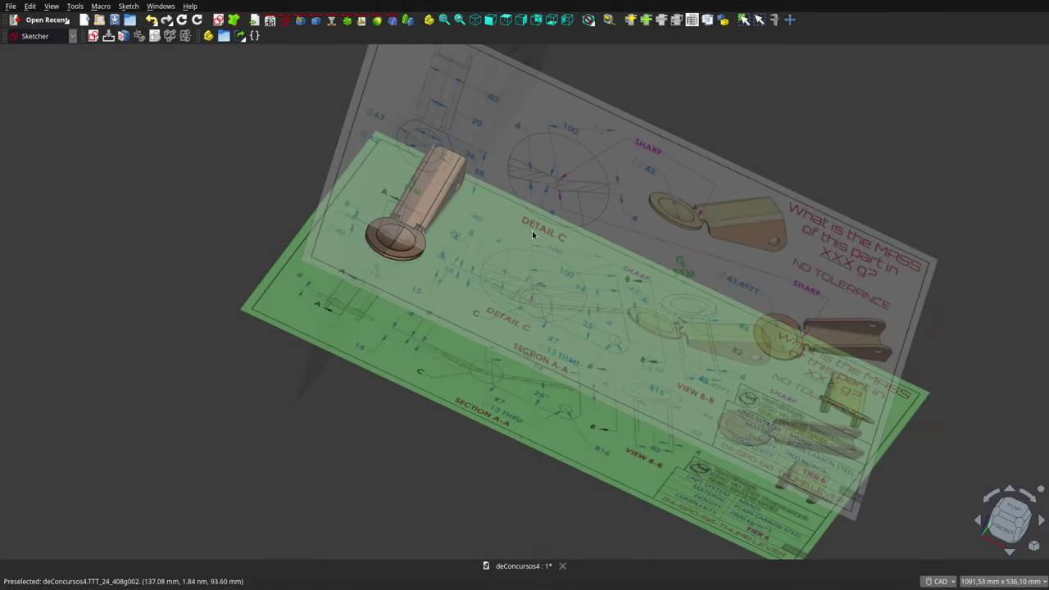